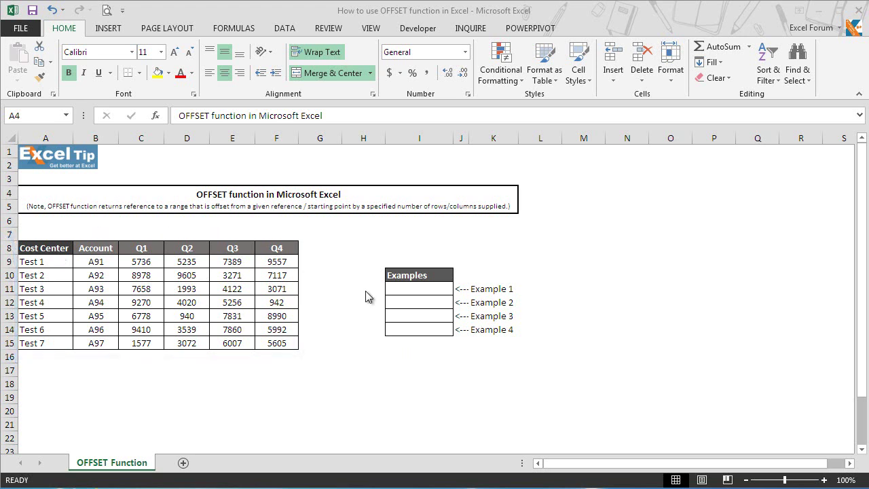
- Enter =OFFSET(A8,1,2) in I11 so Example 1 returns 5736
{"action": "left_click", "coordinate": [422, 290]}
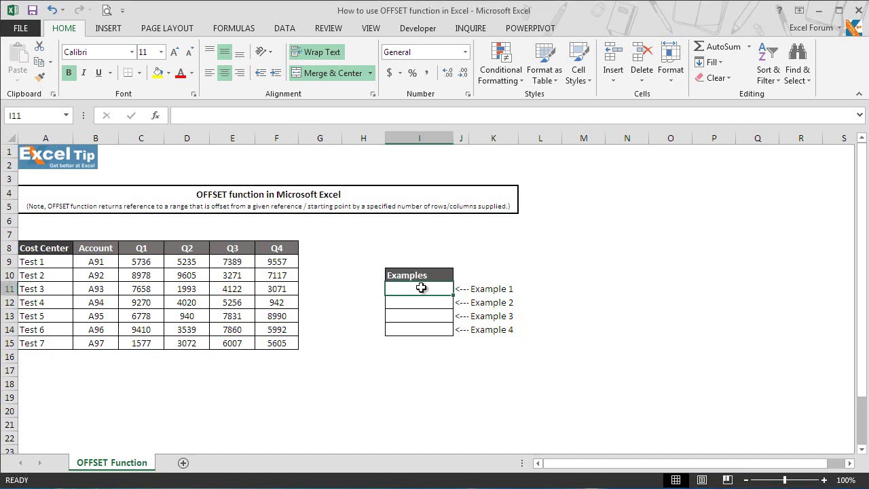
{"action": "type", "text": "="}
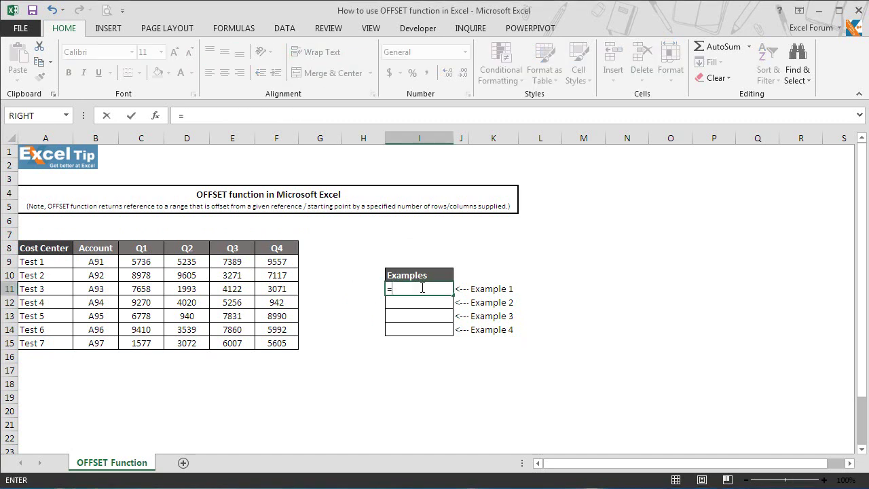
{"action": "type", "text": "off"}
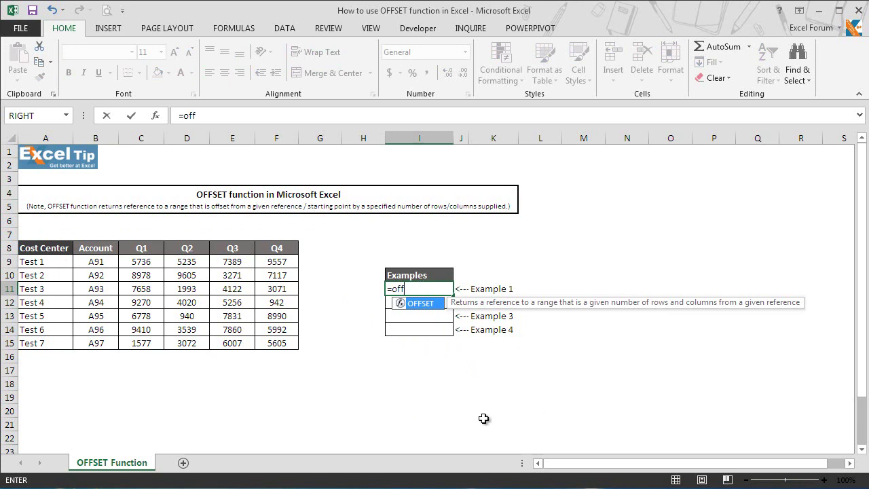
{"action": "key", "text": "Tab"}
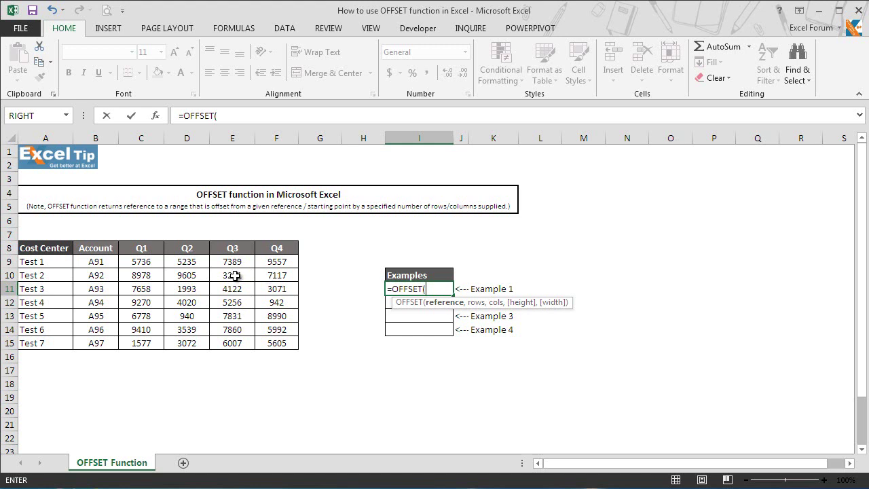
{"action": "left_click", "coordinate": [41, 250]}
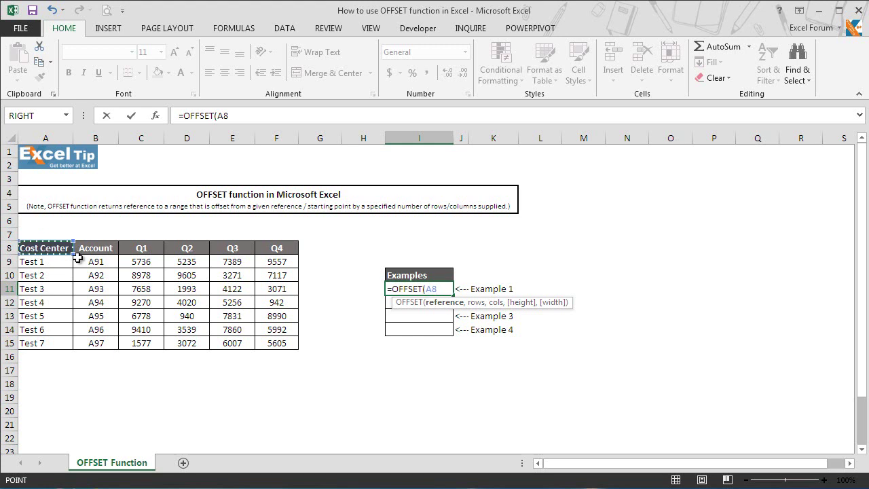
{"action": "type", "text": ","}
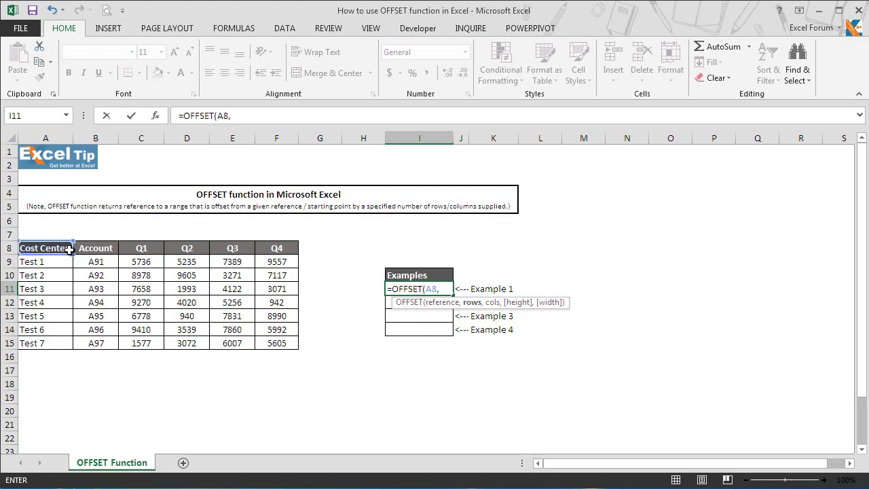
{"action": "type", "text": "1,"}
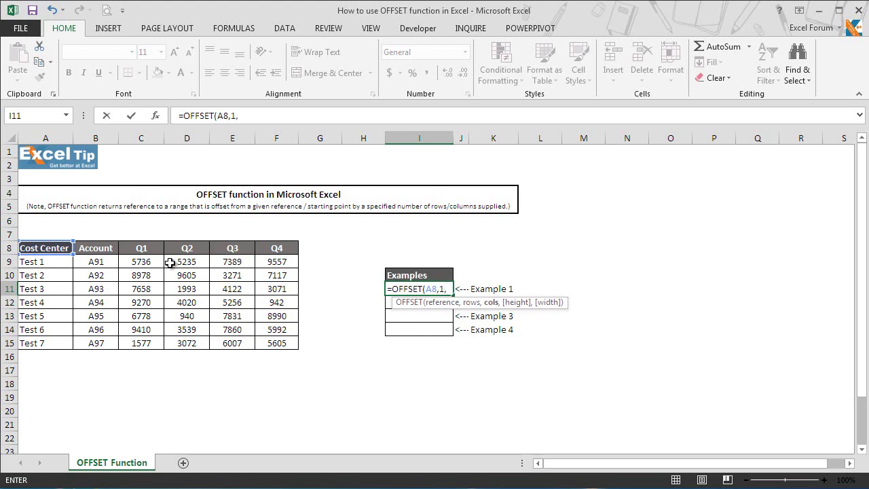
{"action": "type", "text": "2)"}
{"action": "key", "text": "Return"}
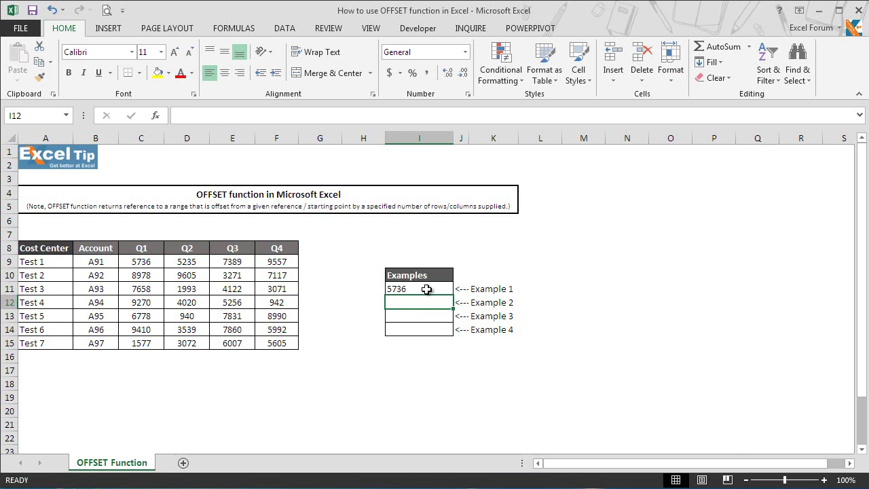
{"action": "mouse_move", "coordinate": [385, 288]}
{"action": "left_mouse_down"}
{"action": "mouse_move", "coordinate": [224, 245]}
{"action": "mouse_move", "coordinate": [161, 263]}
{"action": "left_mouse_up"}
{"action": "left_click", "coordinate": [421, 290]}
{"action": "double_click", "coordinate": [421, 290]}
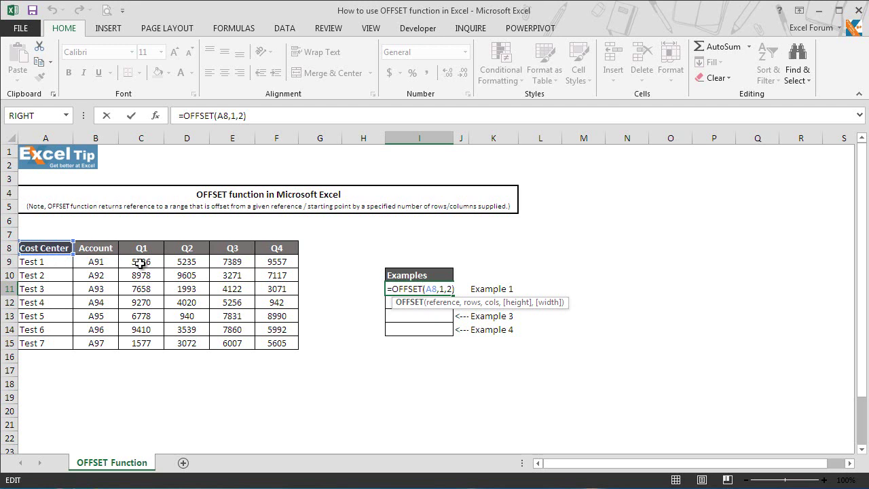
{"action": "key", "text": "ctrl+Return"}
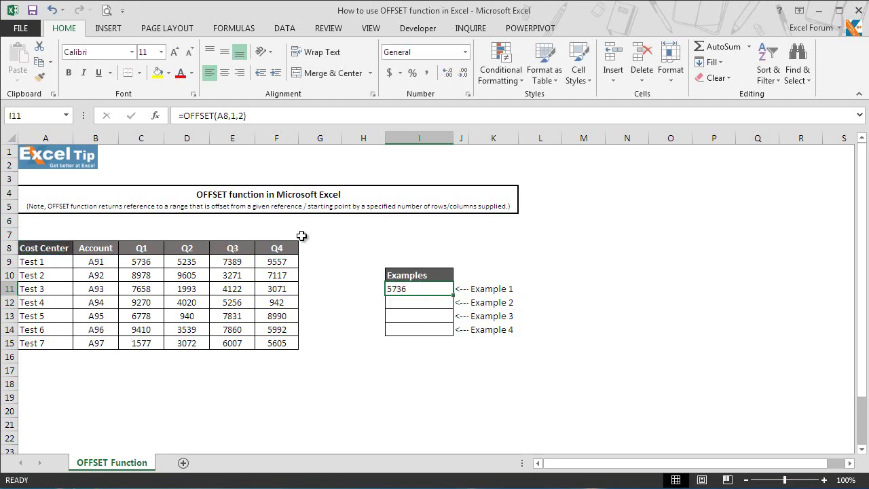
{"action": "left_click", "coordinate": [415, 301]}
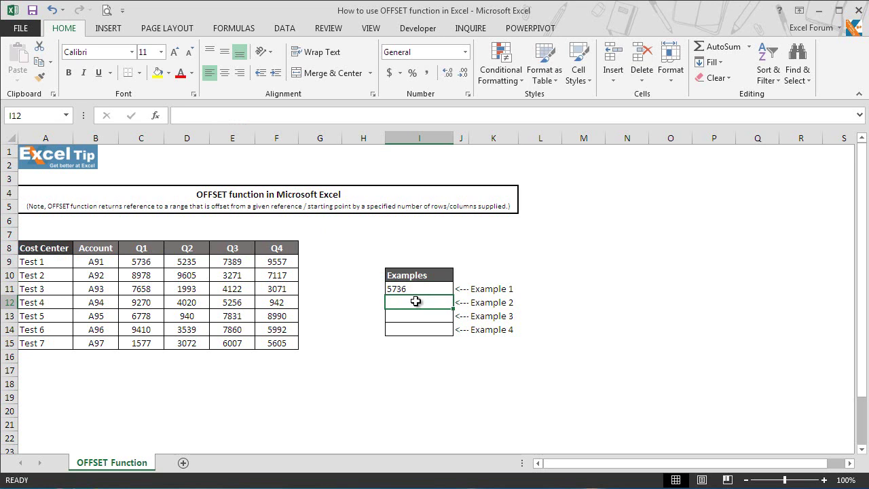
- Enter =OFFSET(D12,-1,-3) in I12 so Example 2 returns the label Test 3
{"action": "type", "text": "=off"}
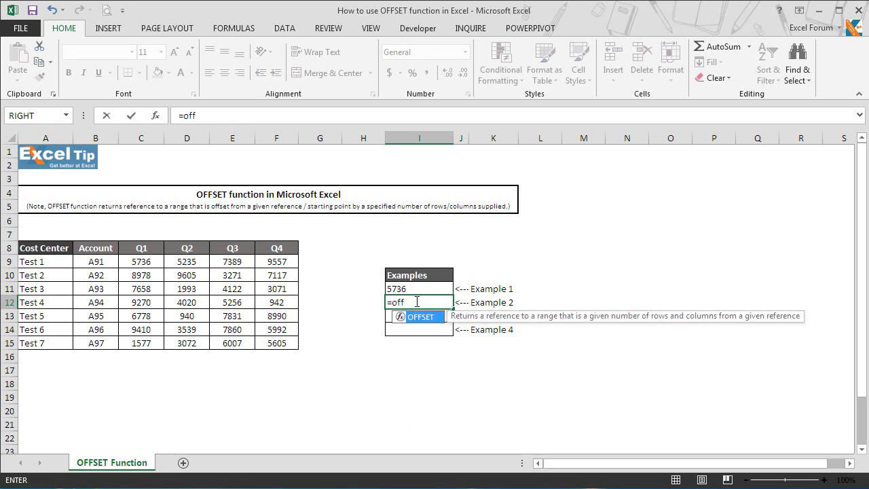
{"action": "key", "text": "Tab"}
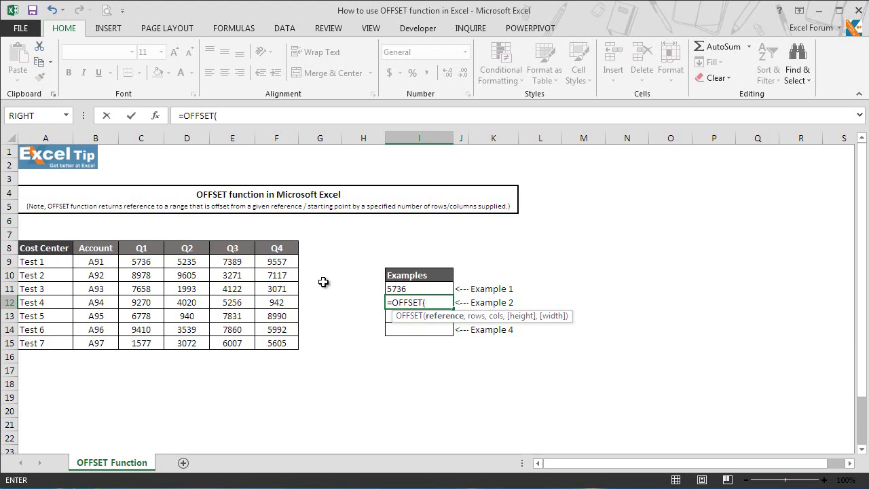
{"action": "left_click", "coordinate": [188, 304]}
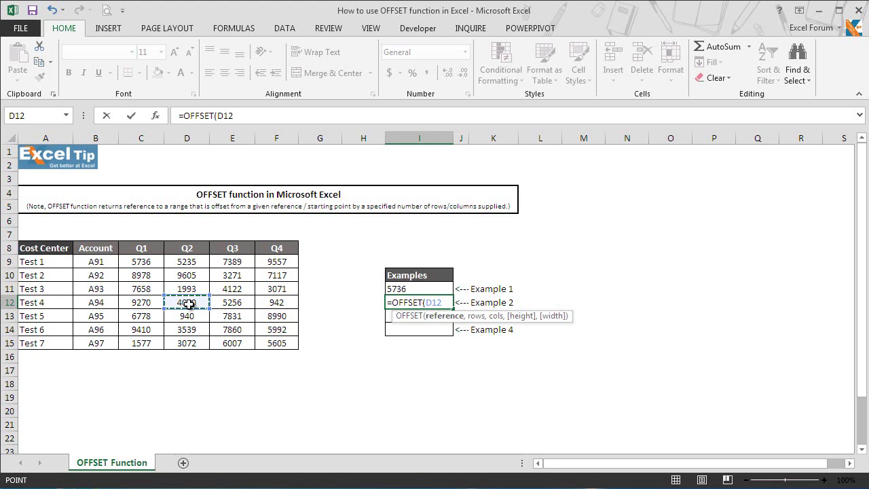
{"action": "type", "text": ","}
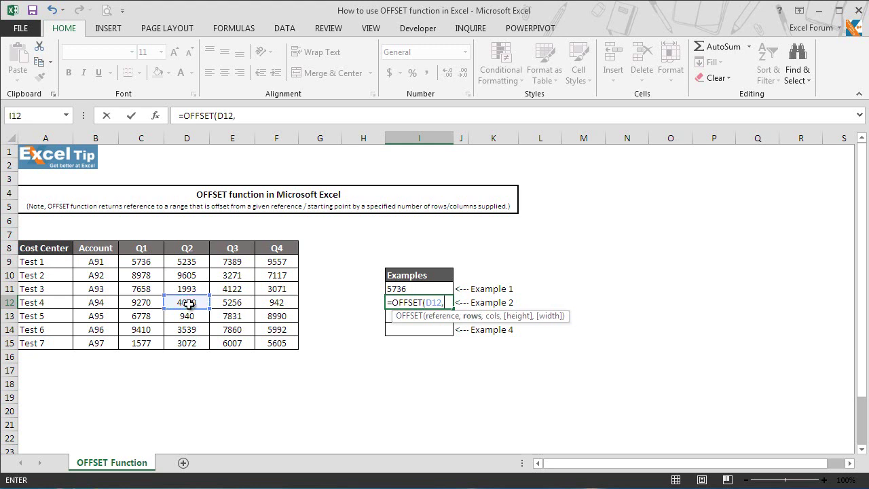
{"action": "type", "text": "-1,"}
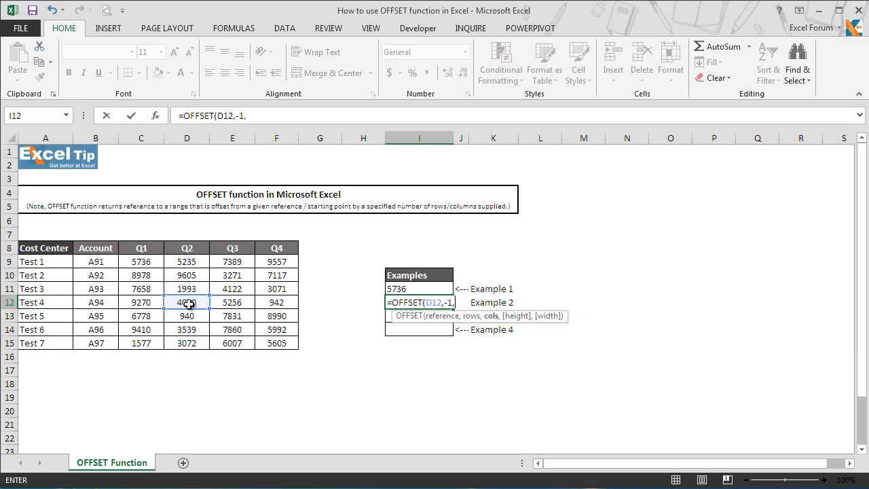
{"action": "type", "text": "-3)"}
{"action": "key", "text": "Return"}
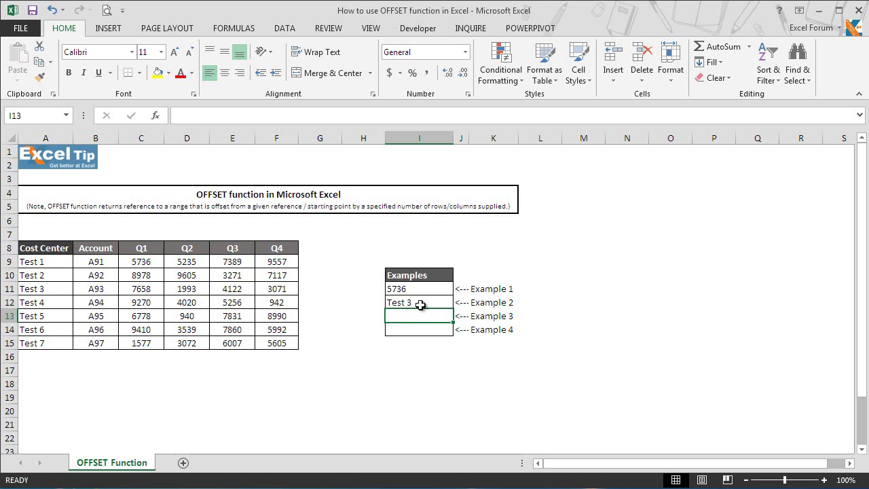
- Type =OFFSET(E8,1,1,4,1) in I13, using the Q3 header E8 as the reference
{"action": "type", "text": "=off"}
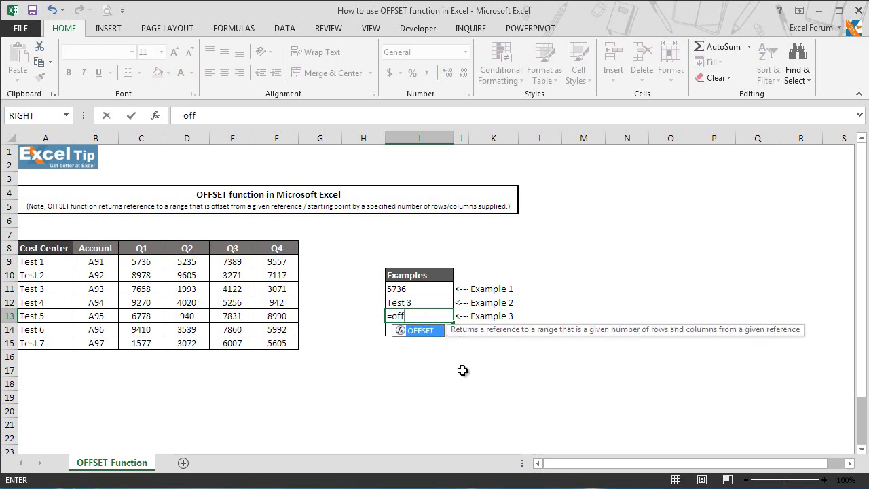
{"action": "key", "text": "Tab"}
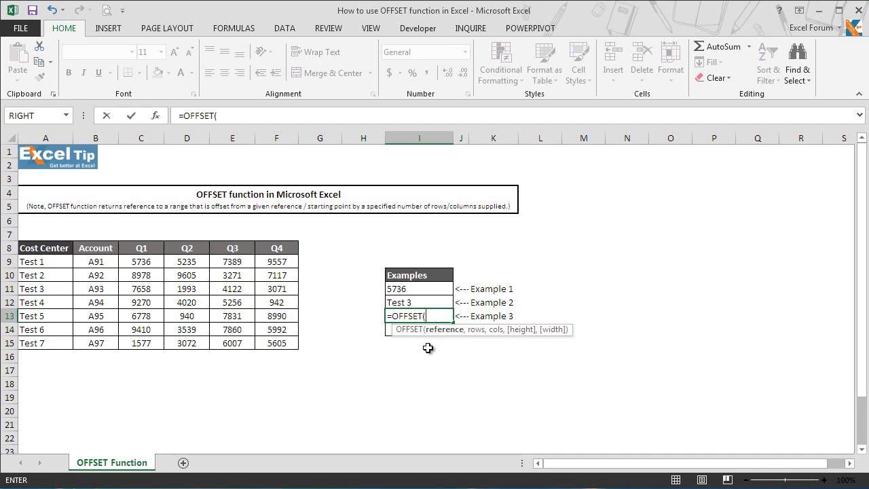
{"action": "left_click", "coordinate": [240, 248]}
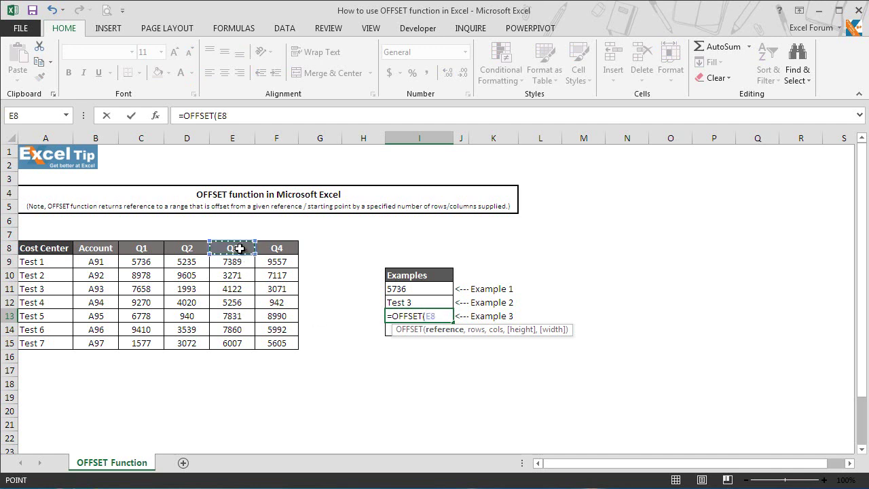
{"action": "type", "text": ","}
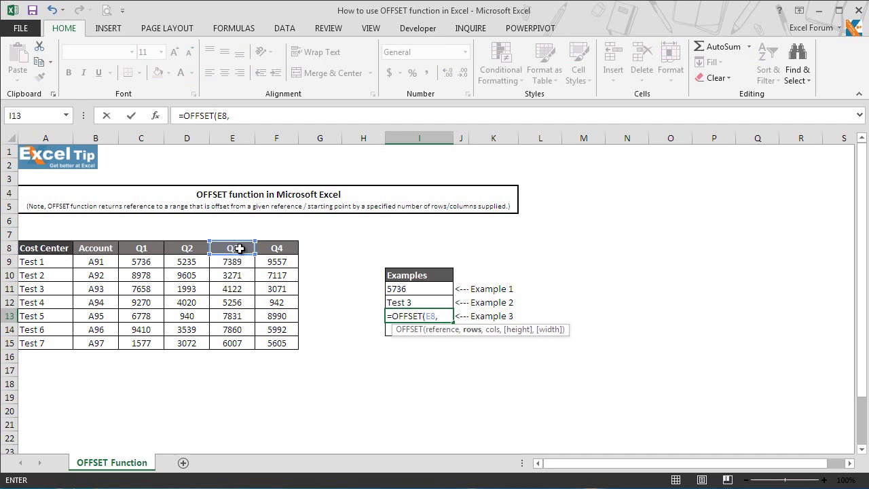
{"action": "type", "text": "1,1"}
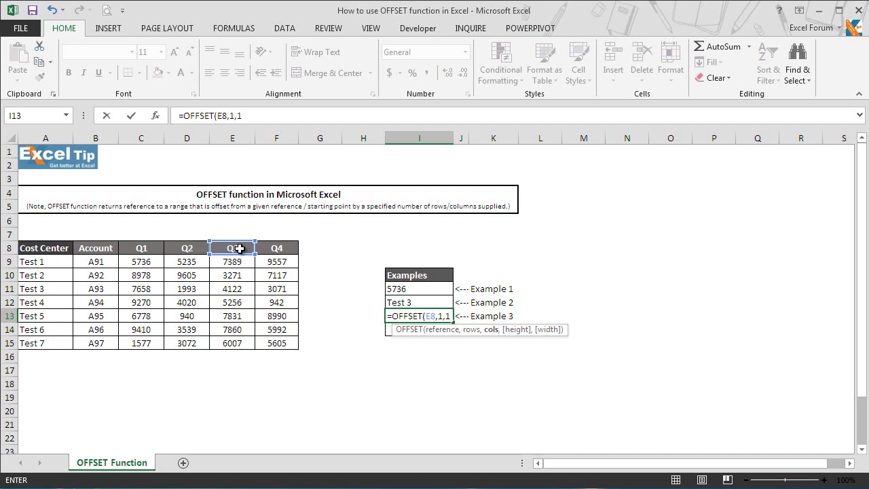
{"action": "type", "text": ","}
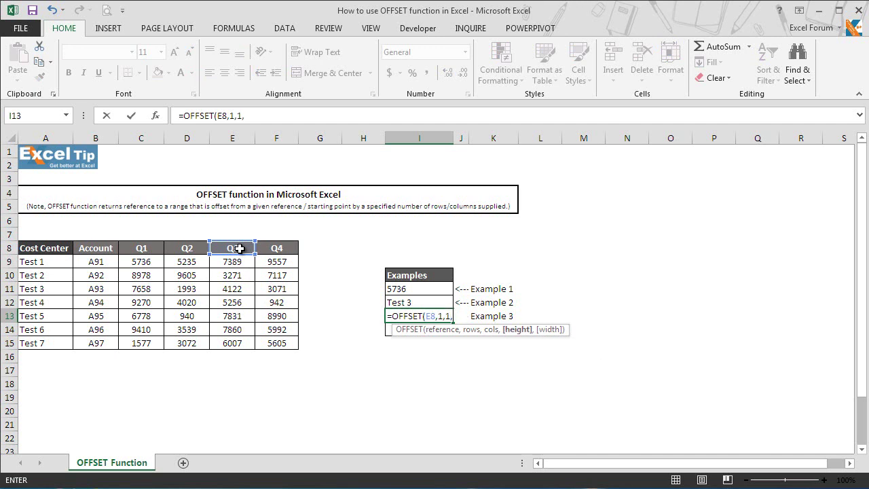
{"action": "type", "text": "4,1)"}
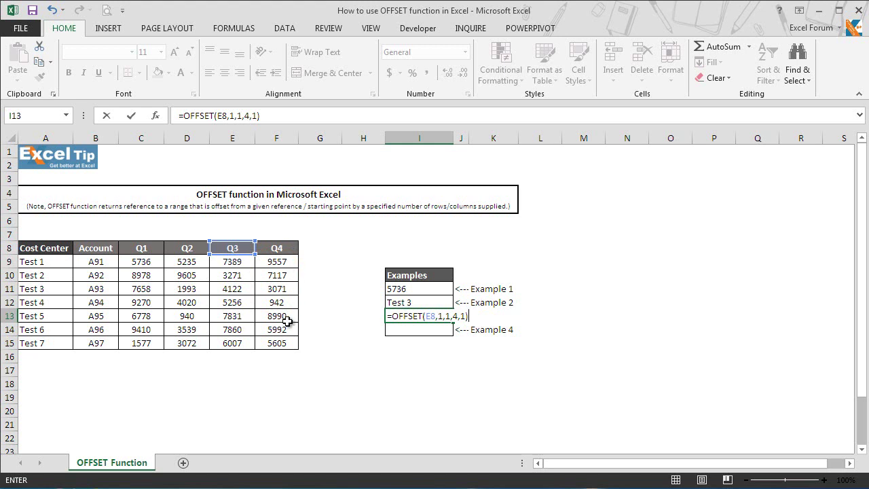
- Commit I13's formula, then evaluate it with F9 to reveal {9557;7117;3071;942}
{"action": "key", "text": "Return"}
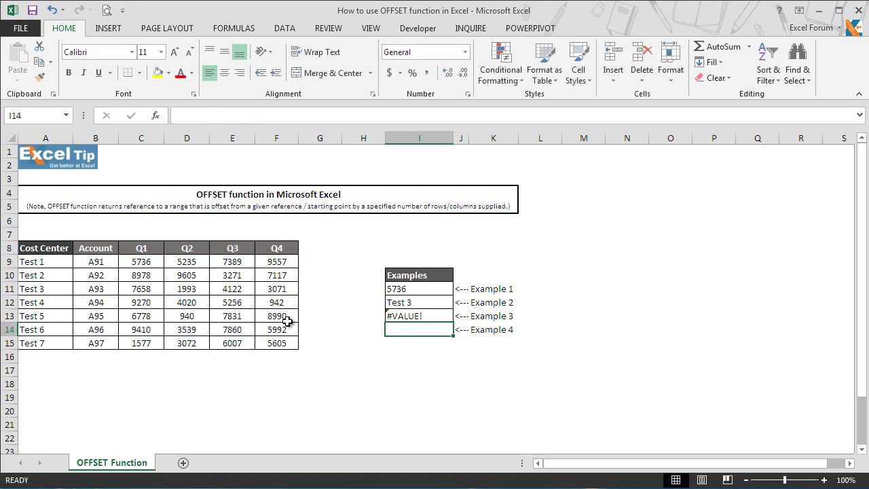
{"action": "double_click", "coordinate": [432, 317]}
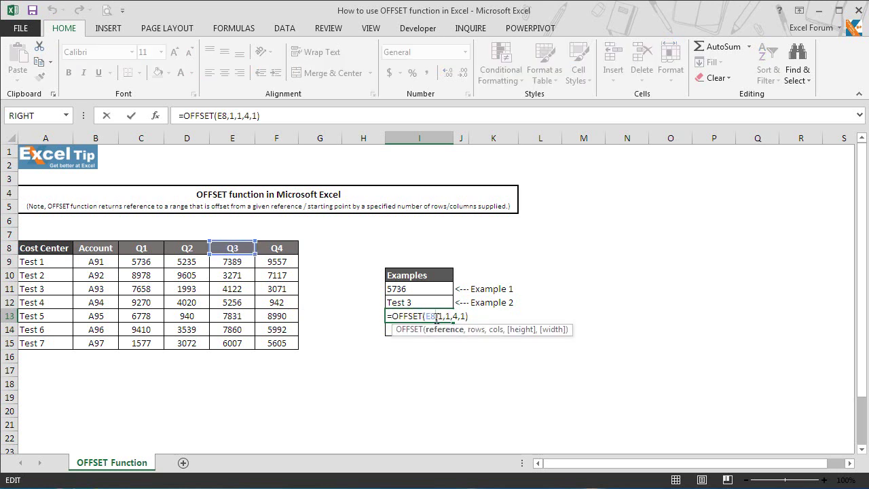
{"action": "left_click_drag", "start_coordinate": [470, 318], "coordinate": [388, 319]}
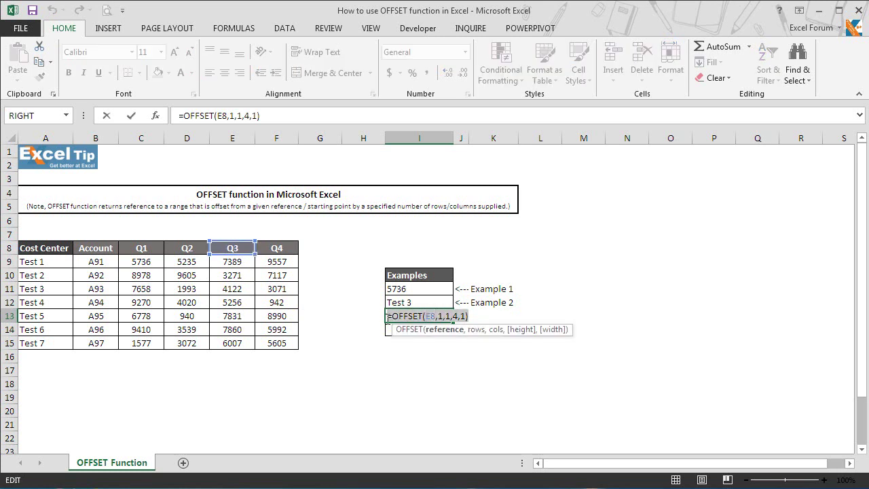
{"action": "key", "text": "F9"}
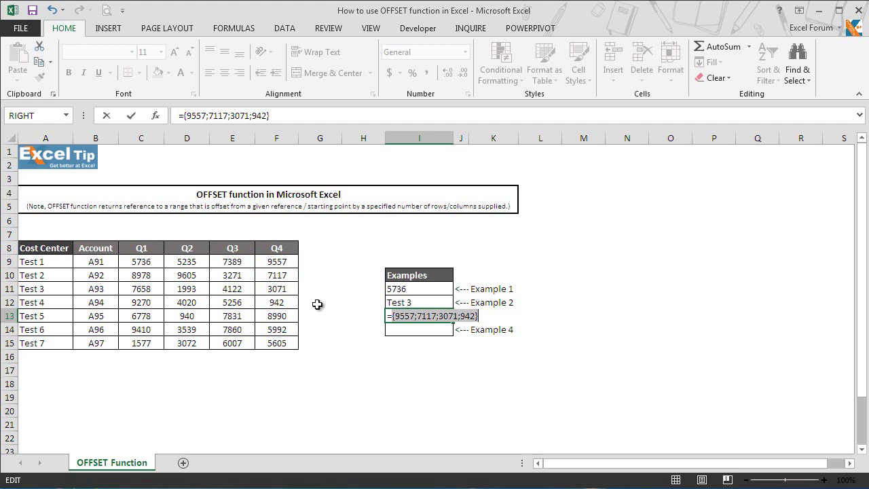
- Wrap I13's formula as =SUM(OFFSET(E8,1,1,4,1)) for 20687, checking it against F9:F12's total
{"action": "key", "text": "ctrl+z"}
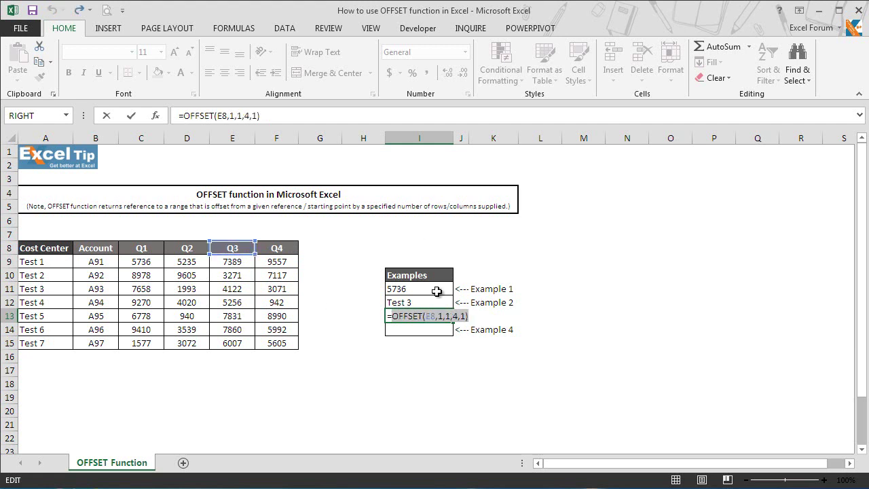
{"action": "left_click", "coordinate": [393, 316]}
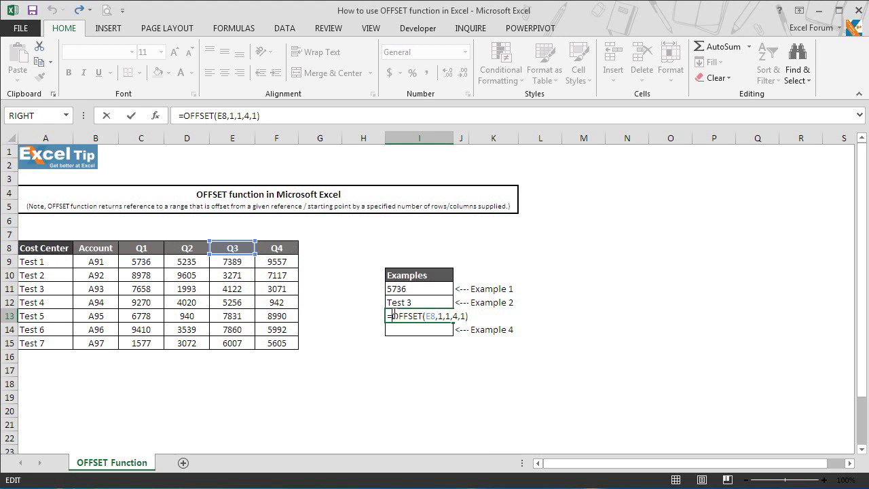
{"action": "type", "text": "SUM("}
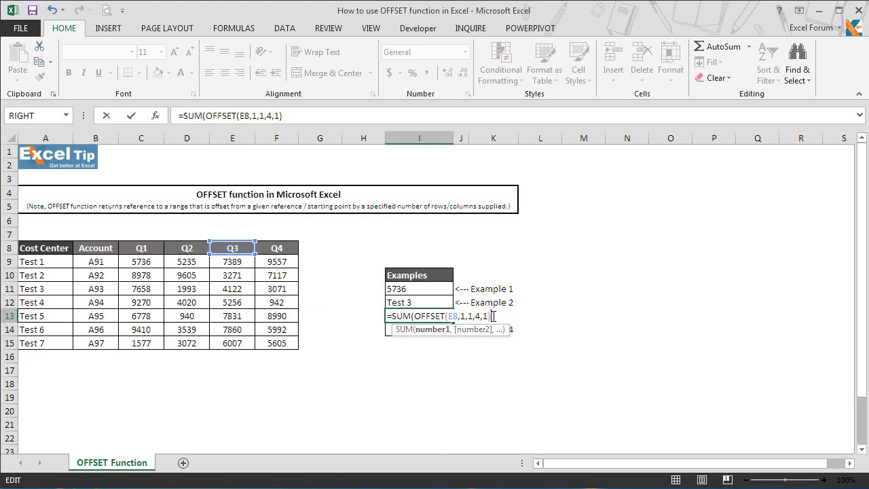
{"action": "key", "text": "Return"}
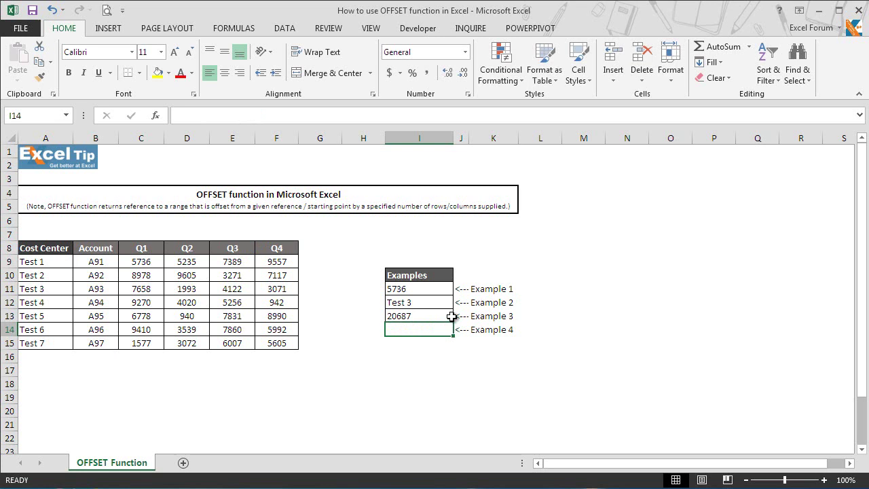
{"action": "left_click_drag", "start_coordinate": [282, 261], "coordinate": [280, 302]}
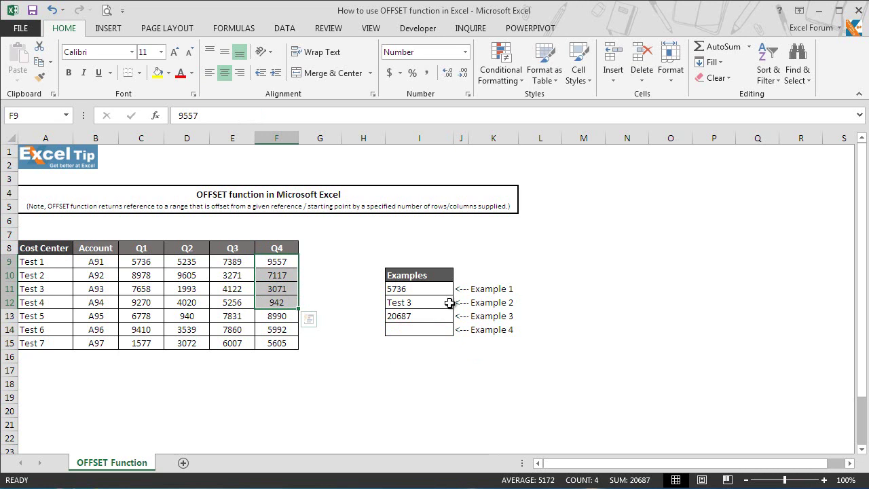
{"action": "left_click", "coordinate": [440, 313]}
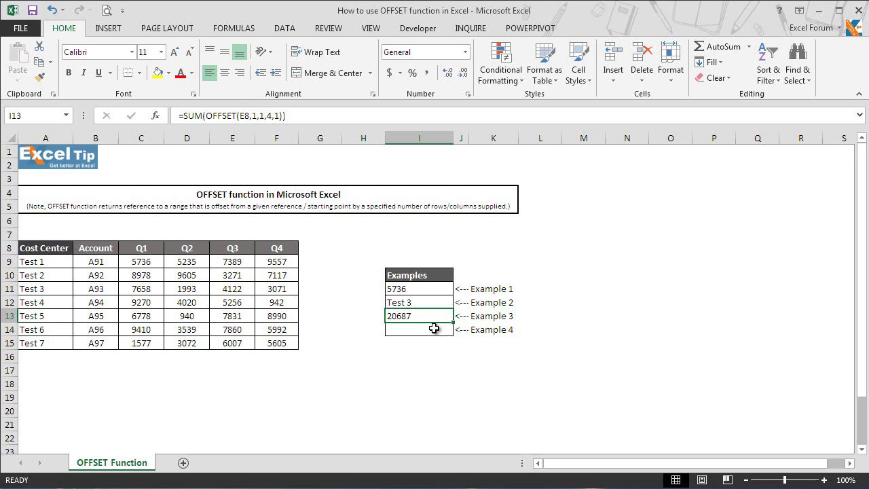
- Start Example 4 in I14 by typing =OFFSET(B8,1,-2 with the Account header as reference
{"action": "left_click", "coordinate": [434, 327]}
{"action": "type", "text": "=off"}
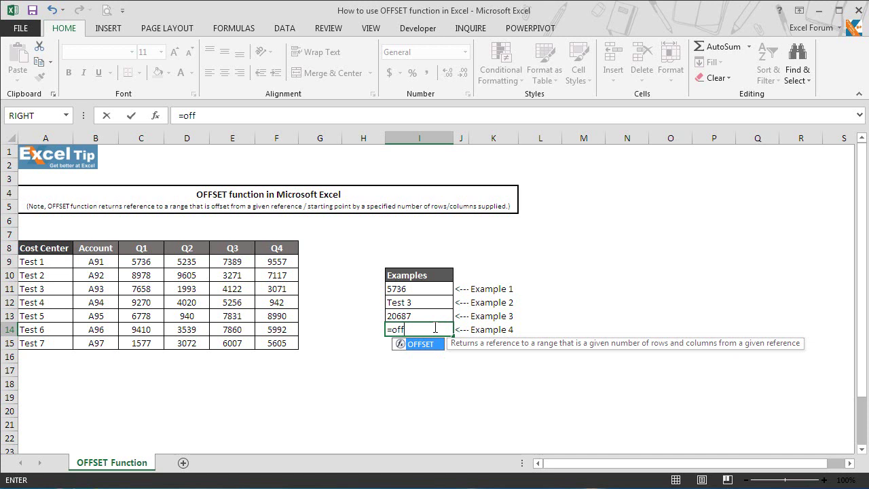
{"action": "key", "text": "Tab"}
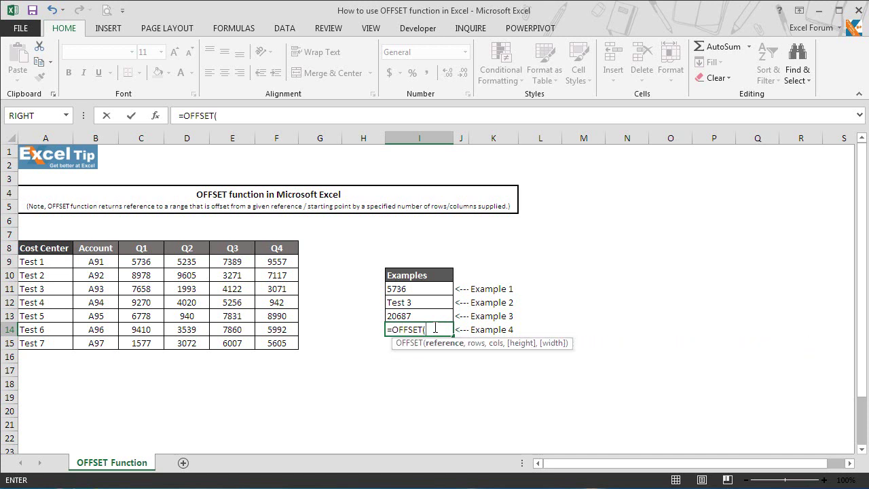
{"action": "left_click", "coordinate": [109, 251]}
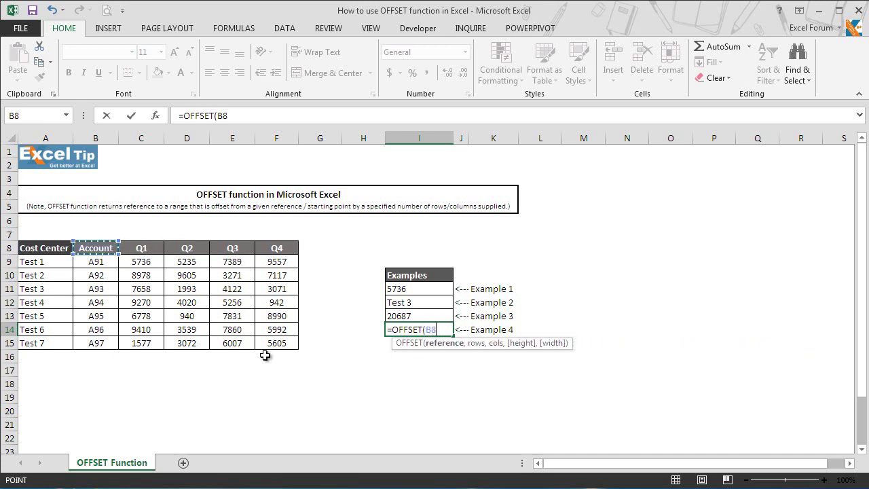
{"action": "type", "text": ","}
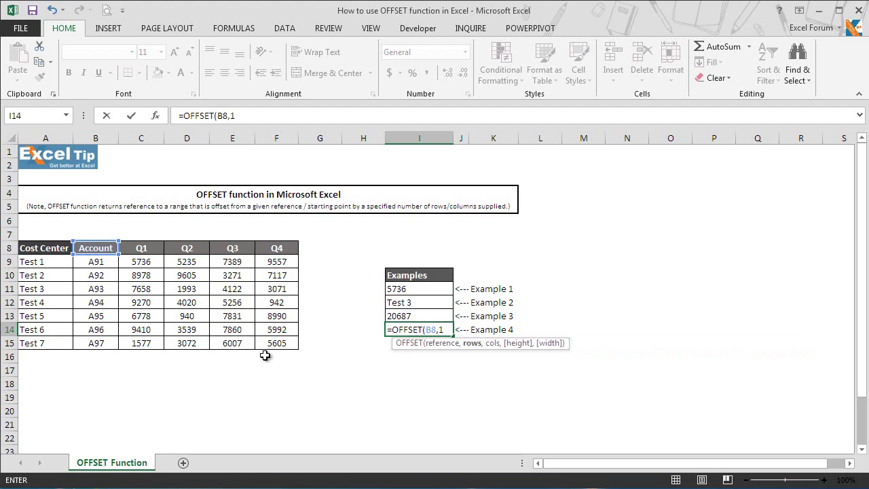
{"action": "type", "text": "1,"}
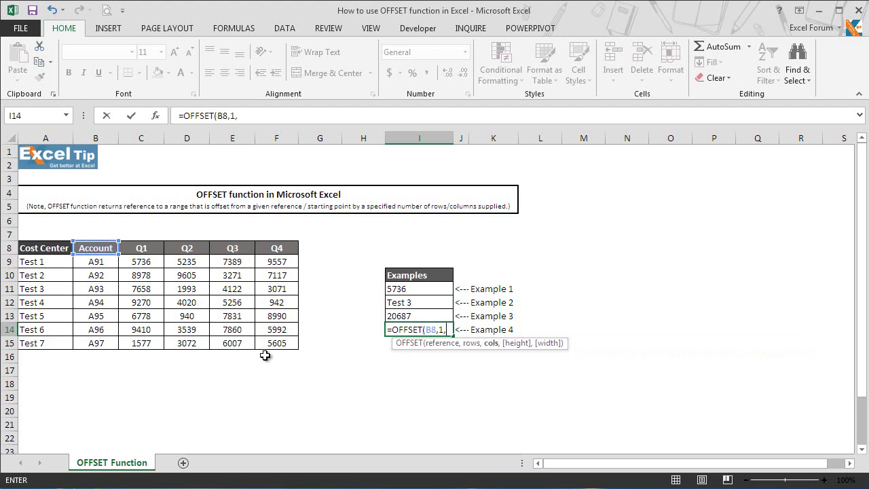
{"action": "type", "text": "-2"}
{"action": "key", "text": "Return"}
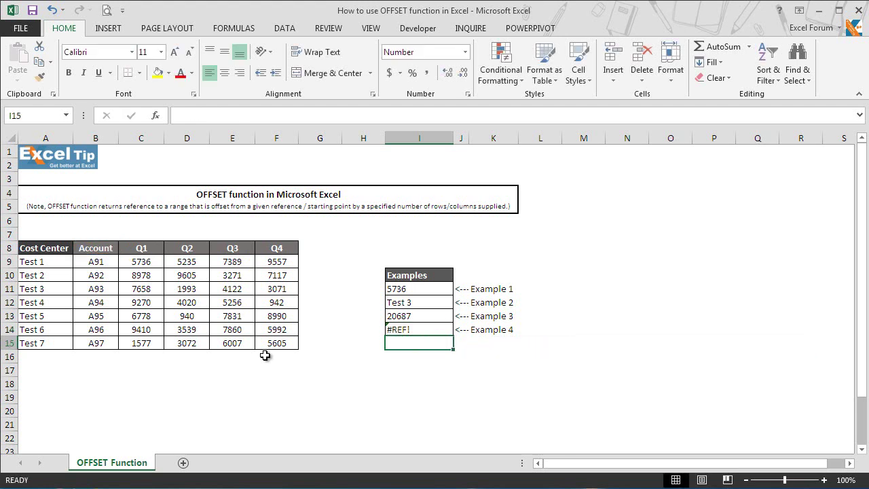
{"action": "double_click", "coordinate": [439, 327]}
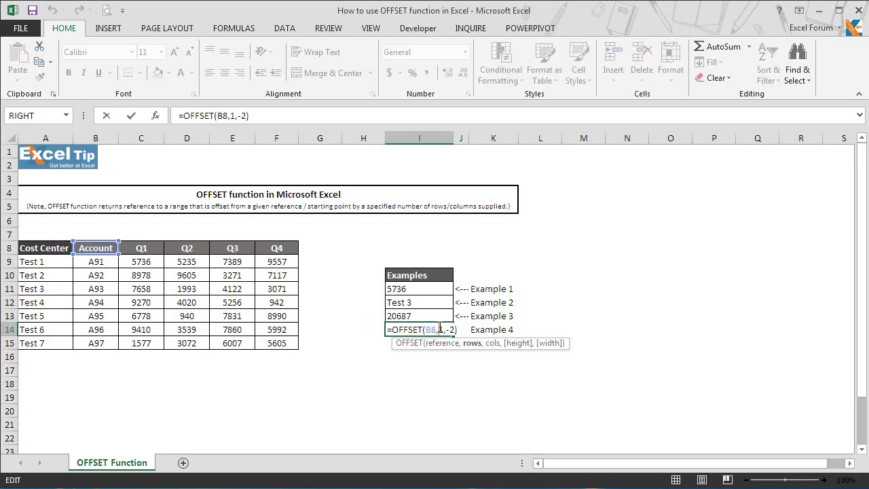
{"action": "left_click", "coordinate": [455, 329]}
{"action": "key", "text": "ctrl+Return"}
{"action": "left_click", "coordinate": [110, 250]}
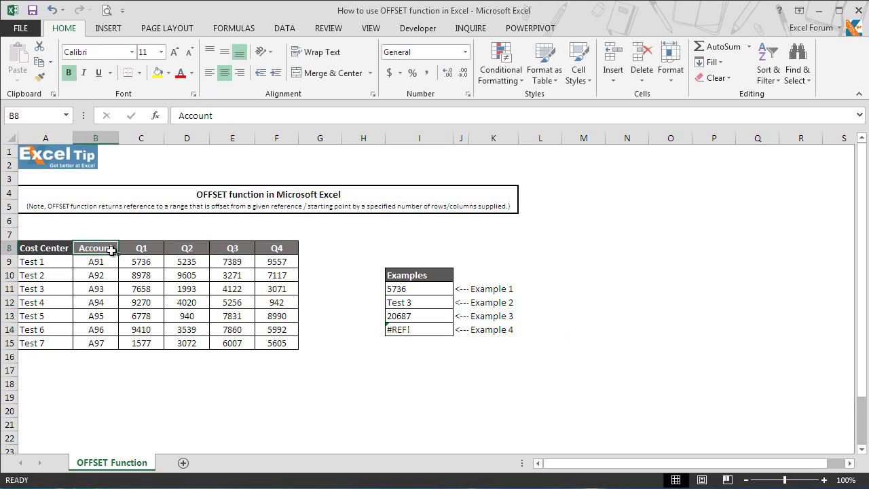
{"action": "left_click", "coordinate": [435, 367]}
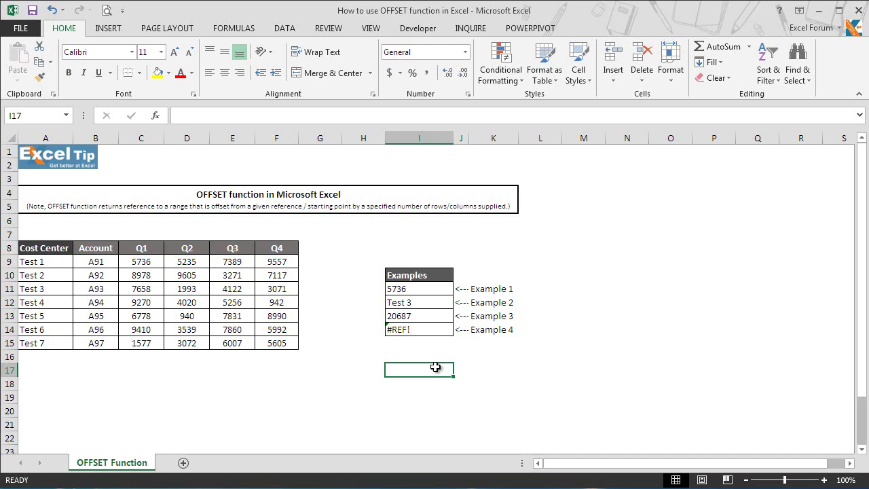